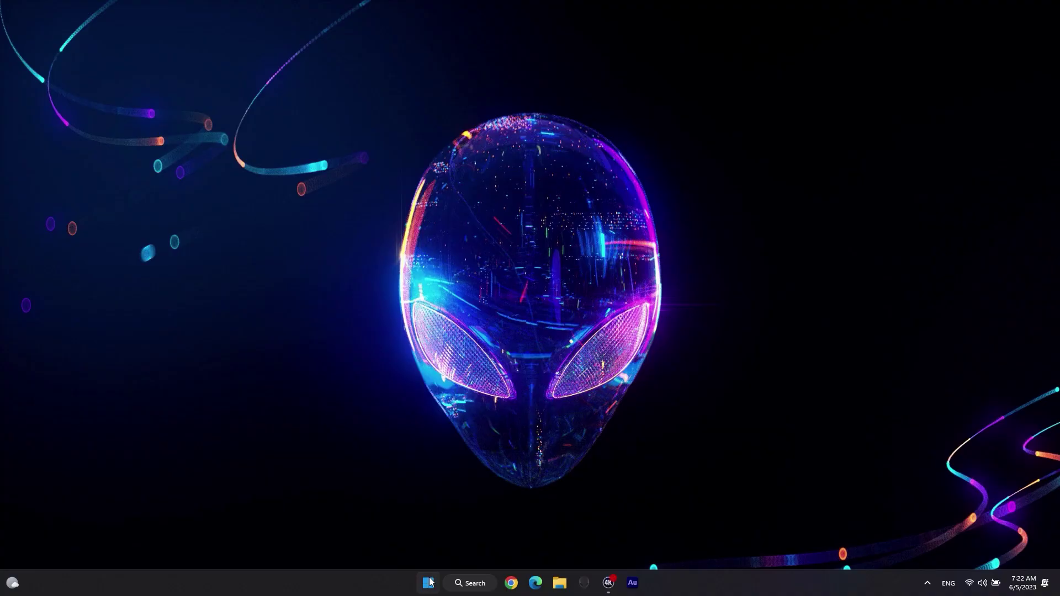
Step: Check for Windows updates and start downloading the KB5026446 cumulative update preview
left_click(429, 582)
type("check for updates")
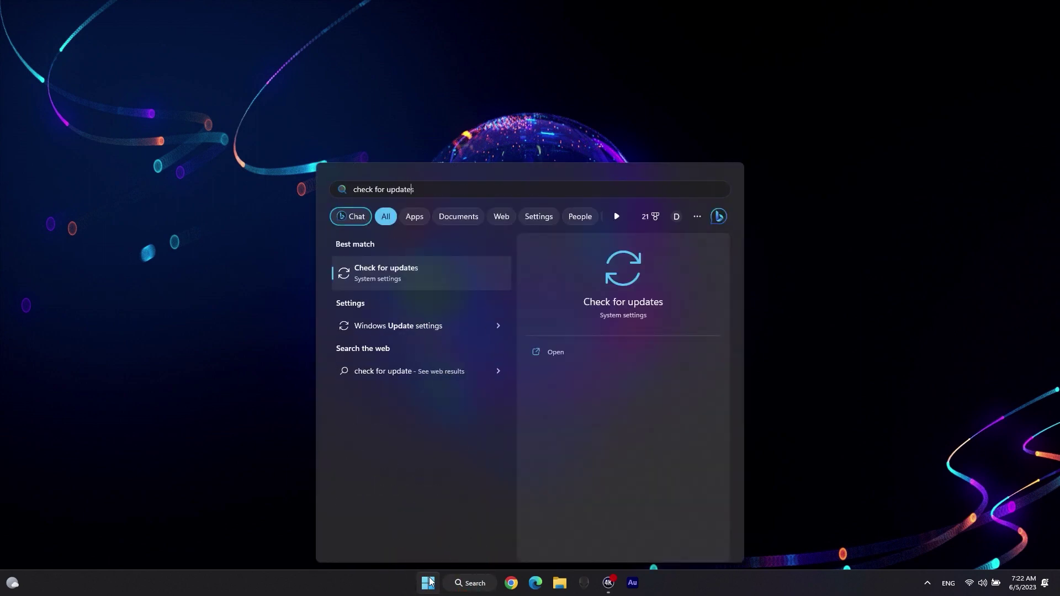
left_click(424, 278)
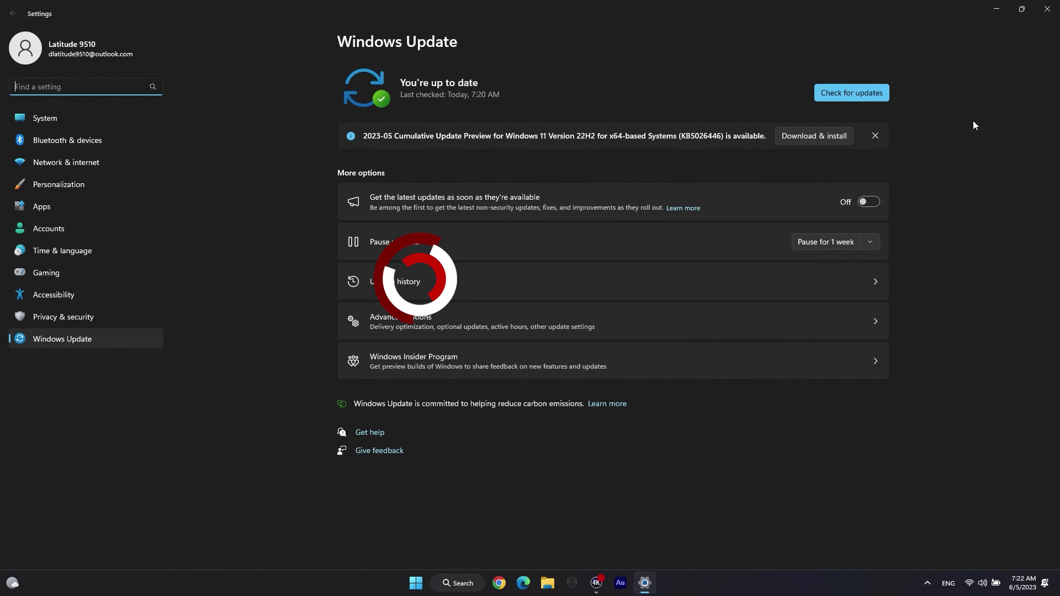
left_click(873, 98)
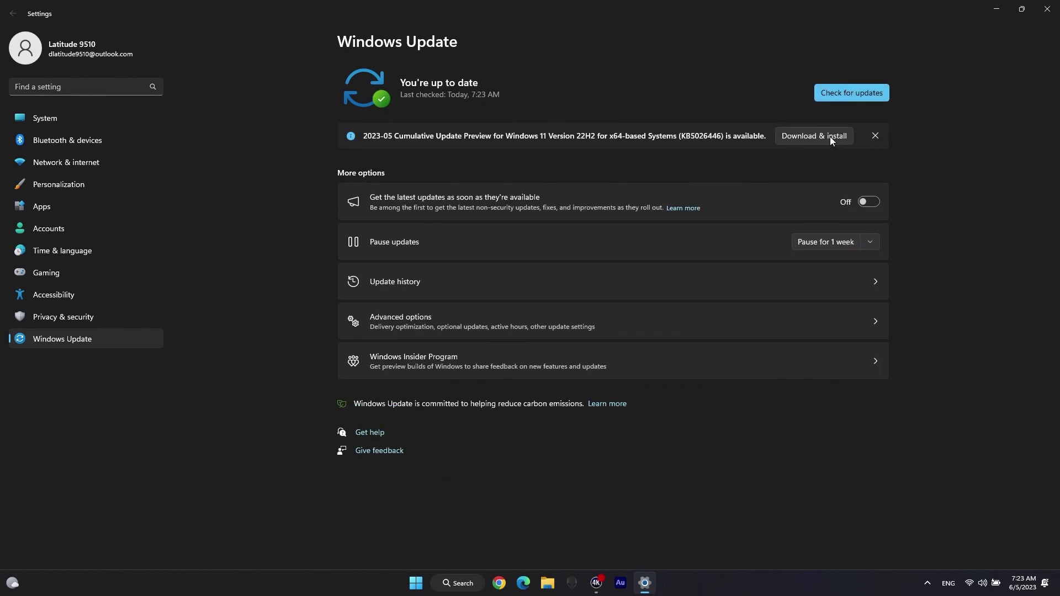
left_click(830, 138)
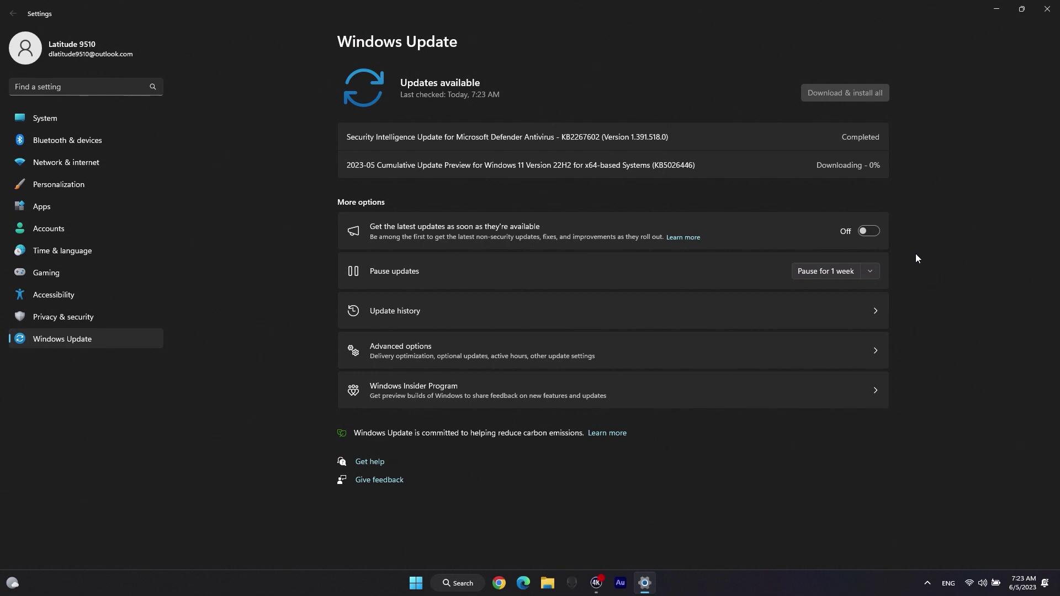
Step: Restart the laptop from the Start menu's power options to apply the updates
key("super+d")
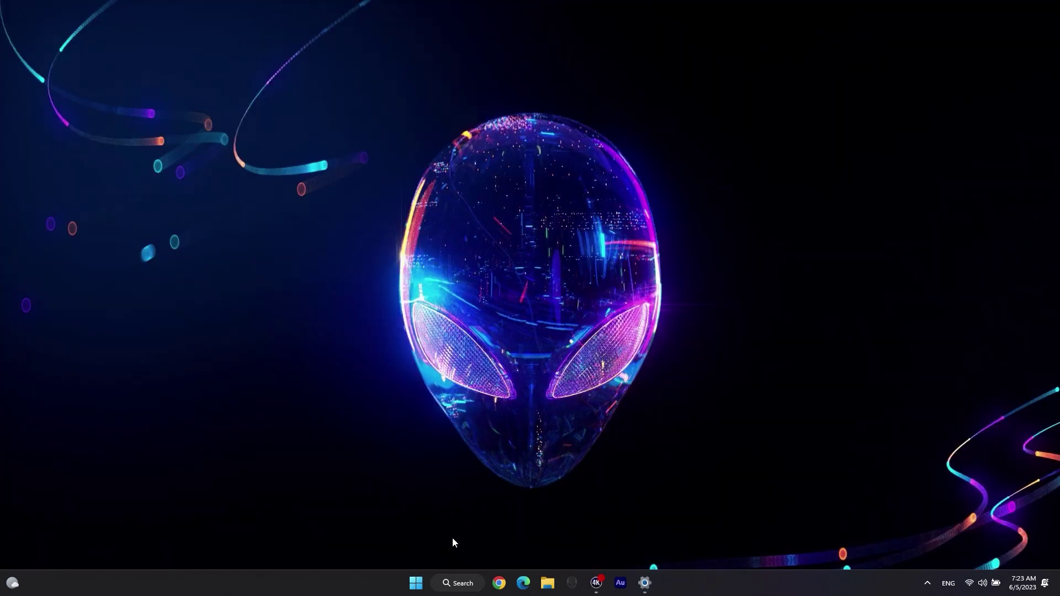
left_click(419, 584)
left_click(665, 544)
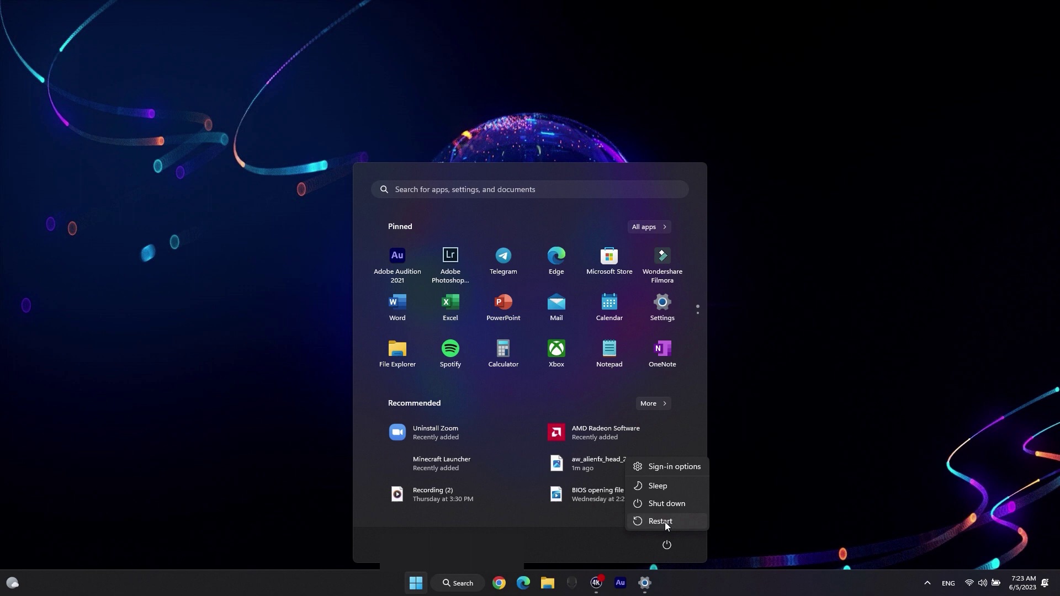
left_click(665, 522)
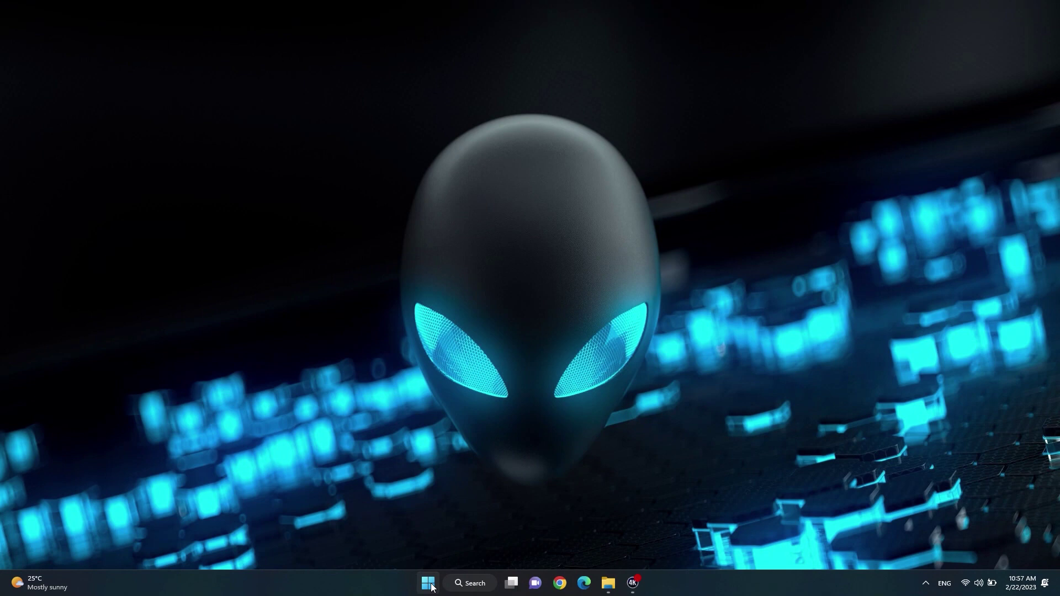
Step: Run the Get drivers & downloads scan in Dell SupportAssist and install all seven found updates
left_click(431, 587)
type("SupportAssist")
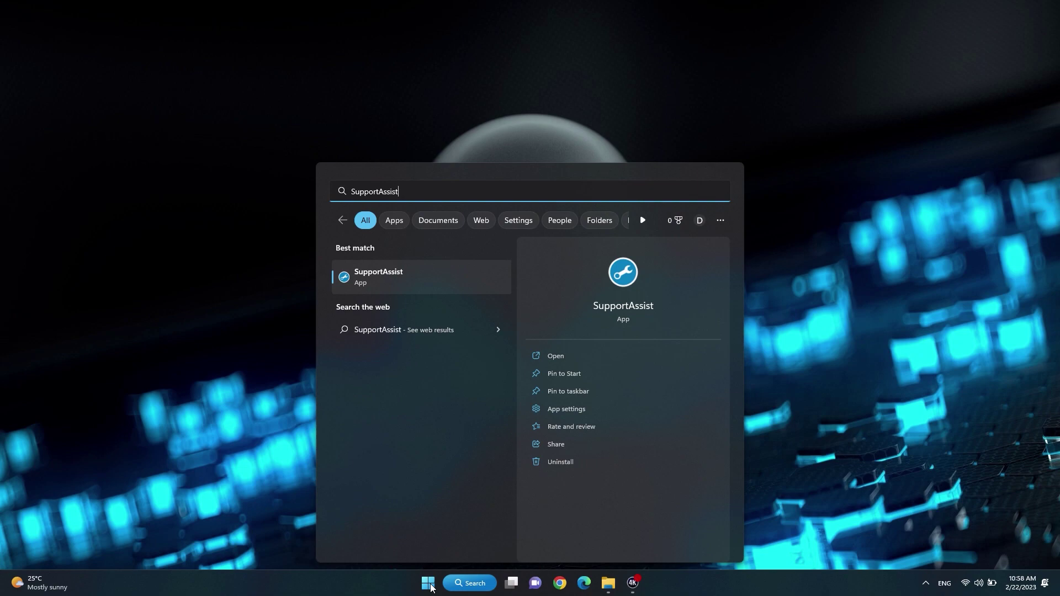
left_click(438, 278)
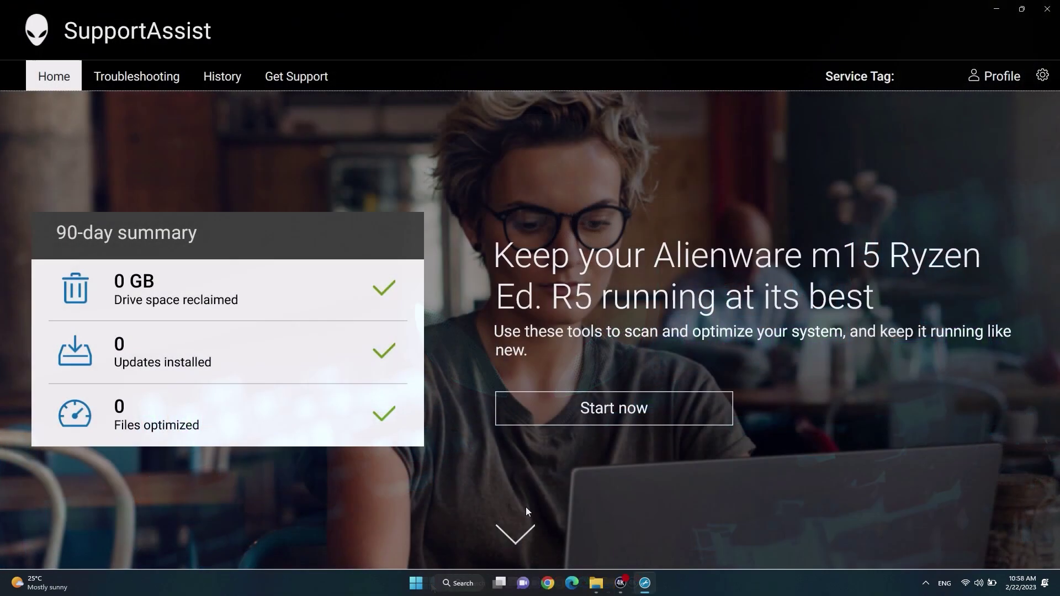
left_click(513, 527)
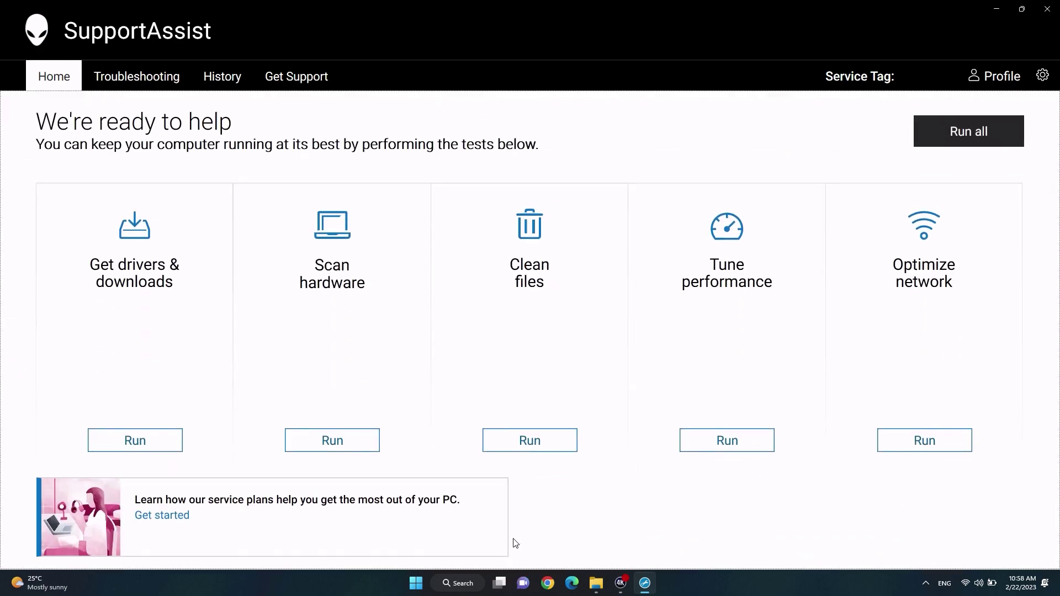
left_click(130, 440)
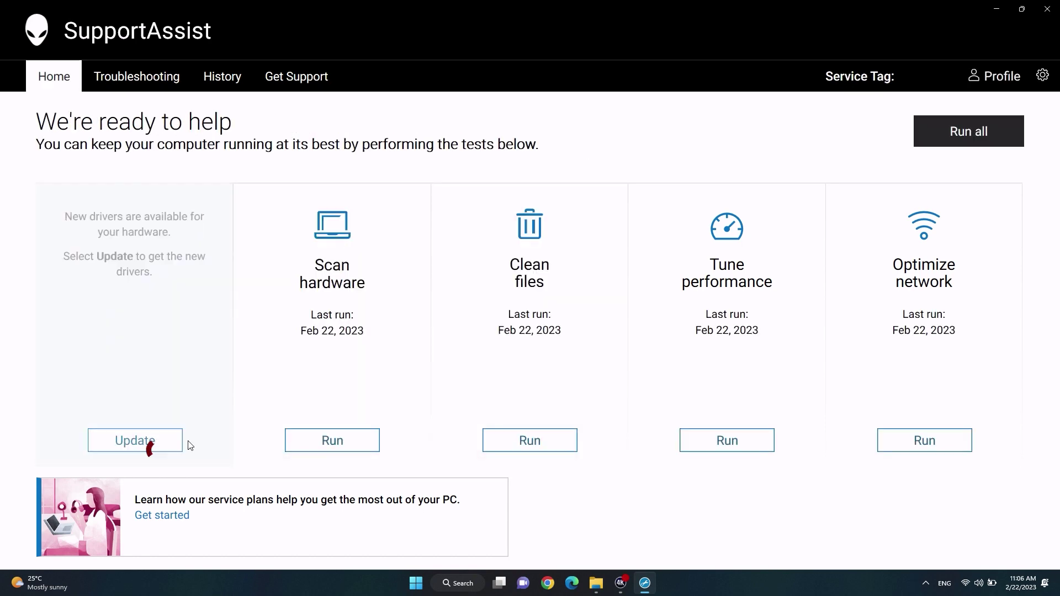
left_click(149, 444)
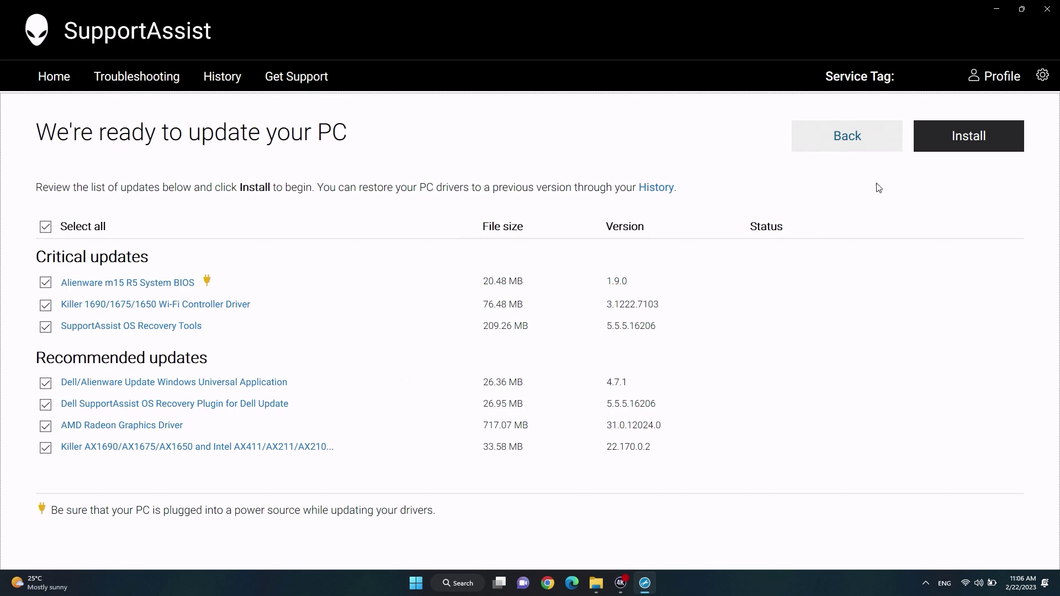
left_click(969, 138)
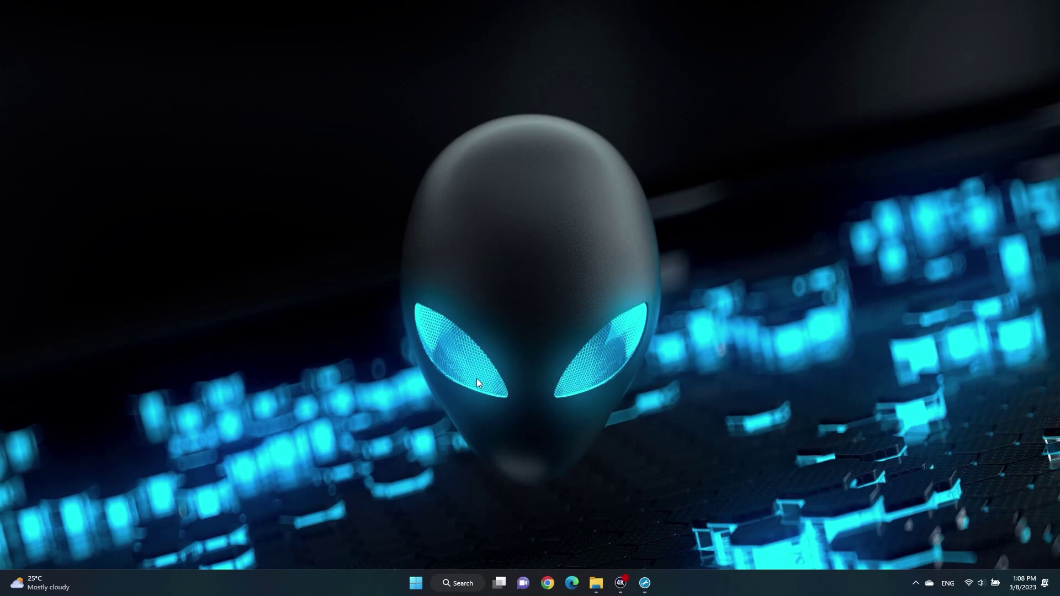
Step: Launch Task Manager from the taskbar, move it into place, and show the Startup apps list
right_click(370, 575)
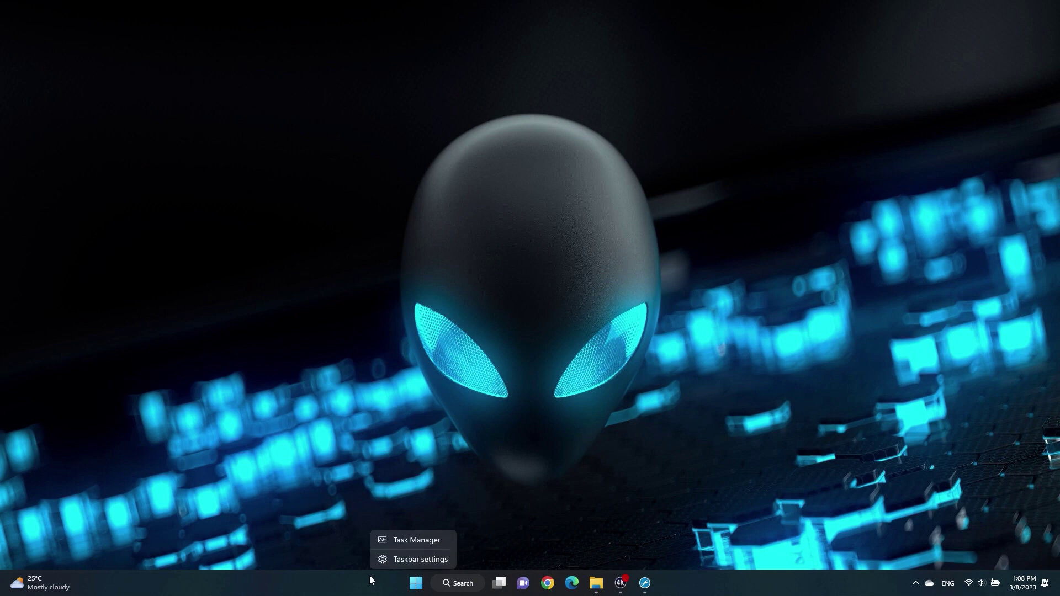
left_click(411, 542)
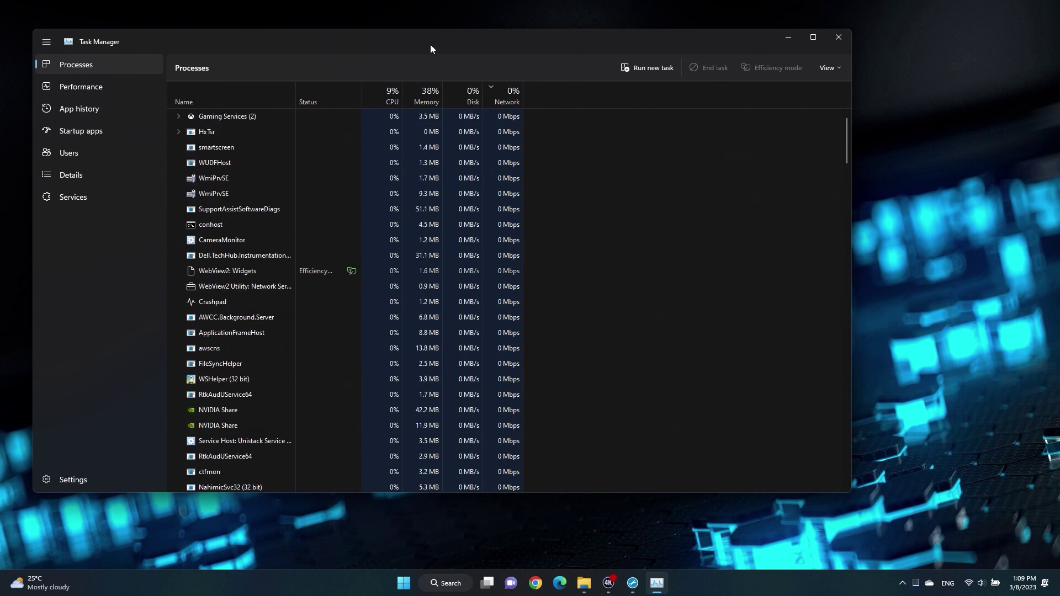
left_click_drag(431, 45, 505, 66)
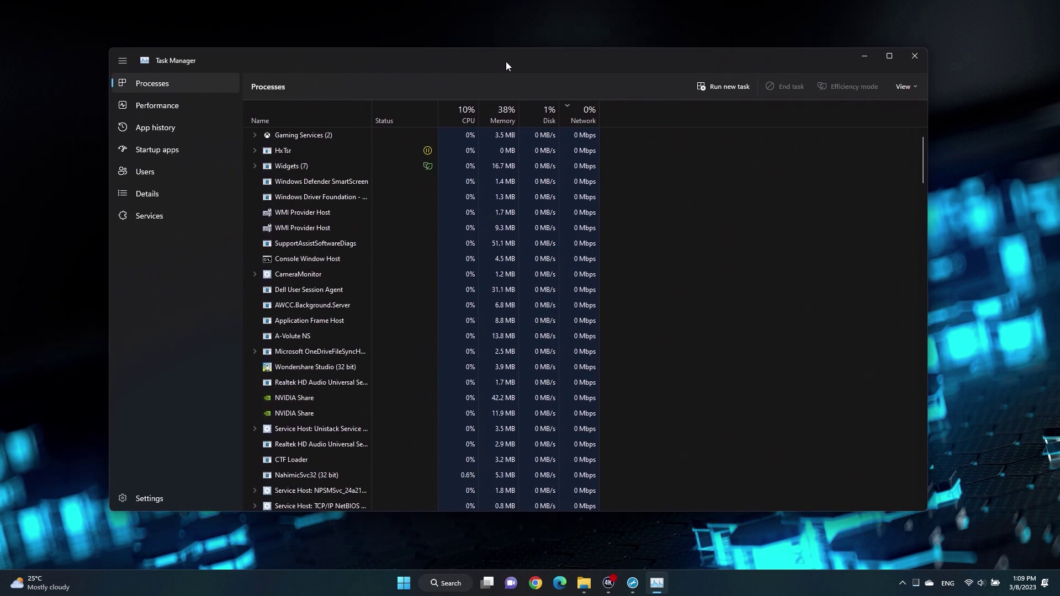
left_click(157, 105)
left_click(194, 151)
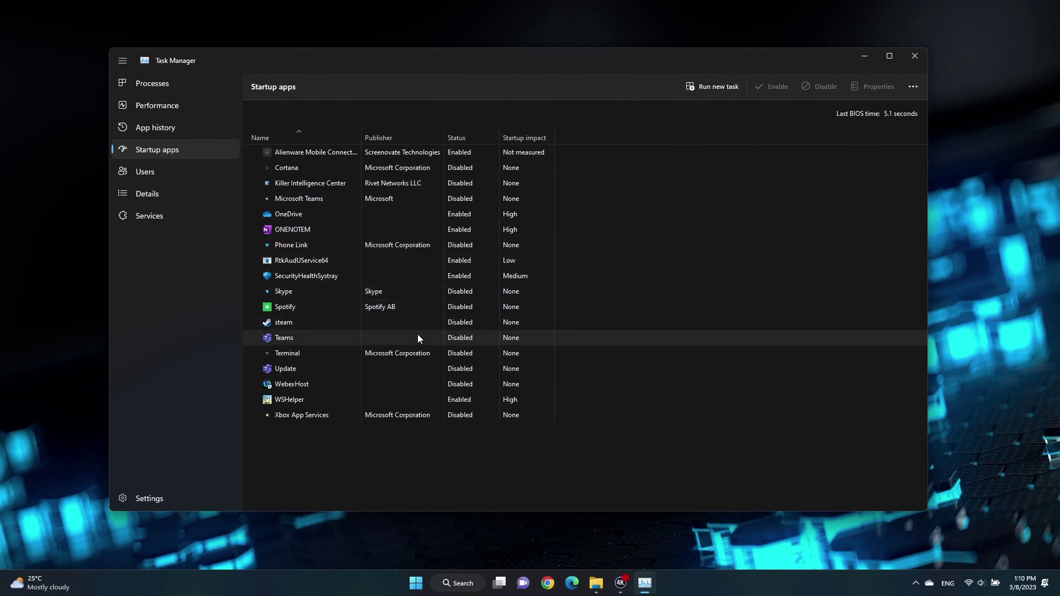
Step: Disable OneDrive, ONENOTEM and WSHelper as startup apps, then close Task Manager
left_click(302, 215)
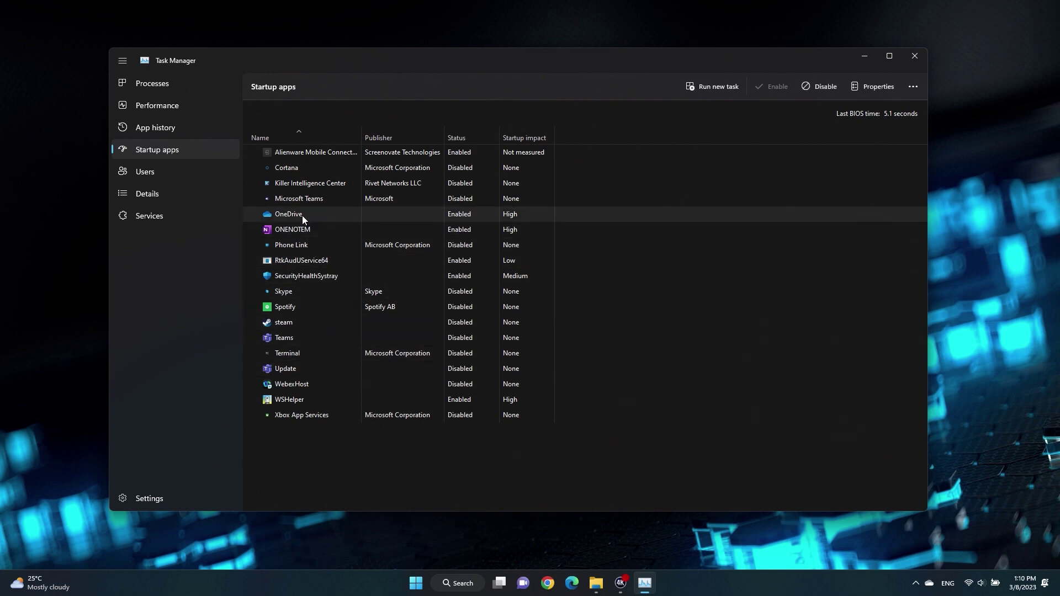
left_click(817, 85)
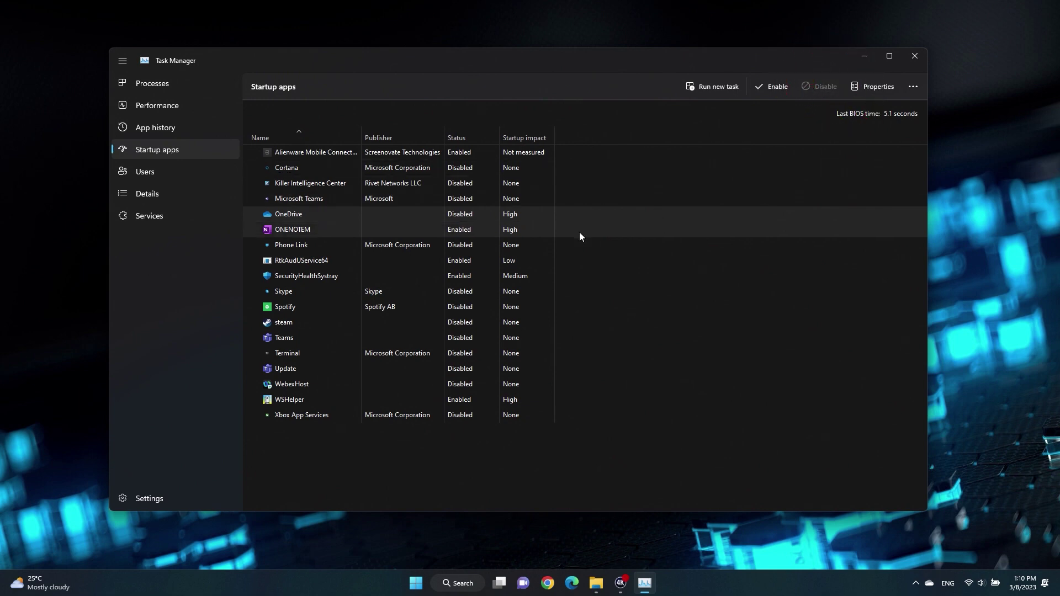
left_click(308, 230)
left_click(817, 92)
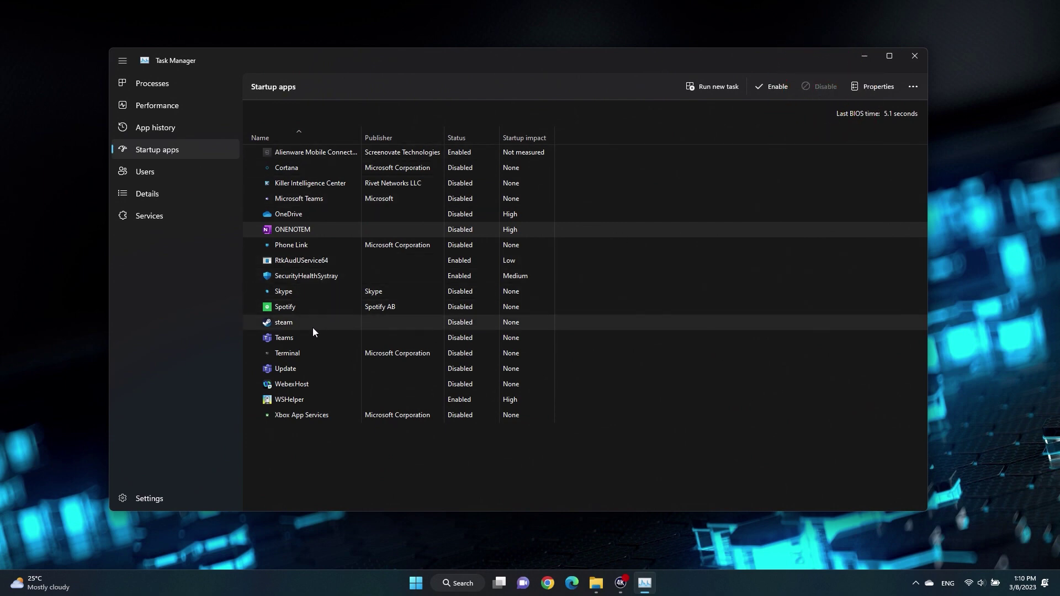
left_click(312, 398)
left_click(819, 87)
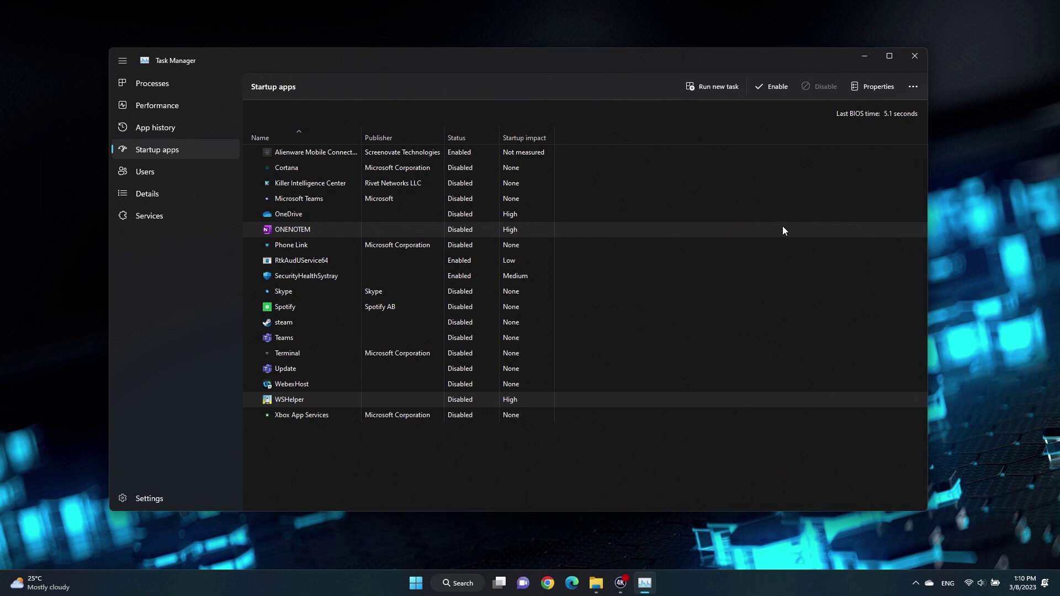
left_click(918, 60)
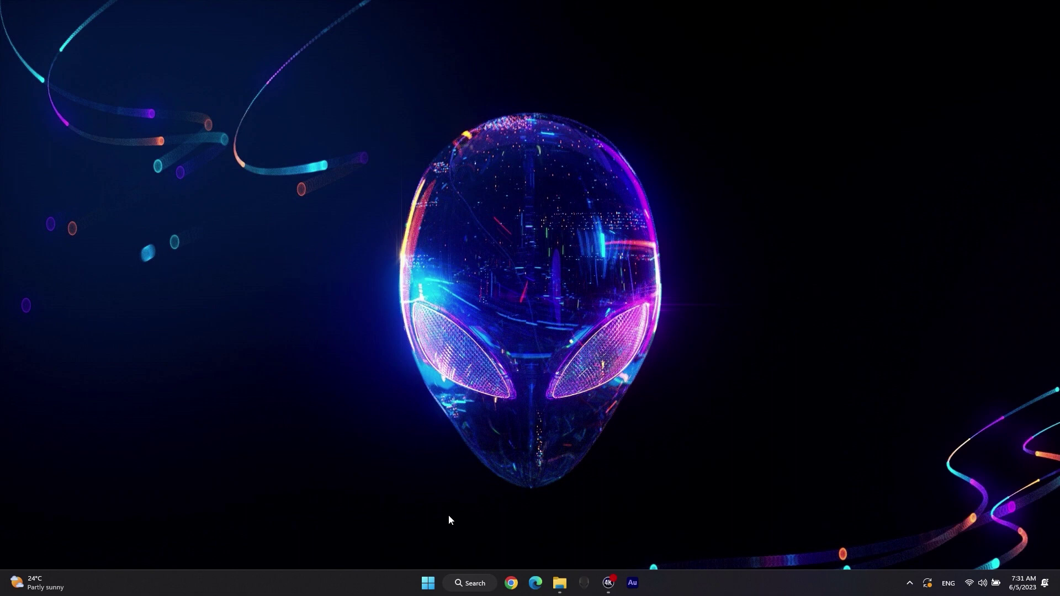
Step: Open the Storage settings page and switch Storage Sense on
left_click(430, 582)
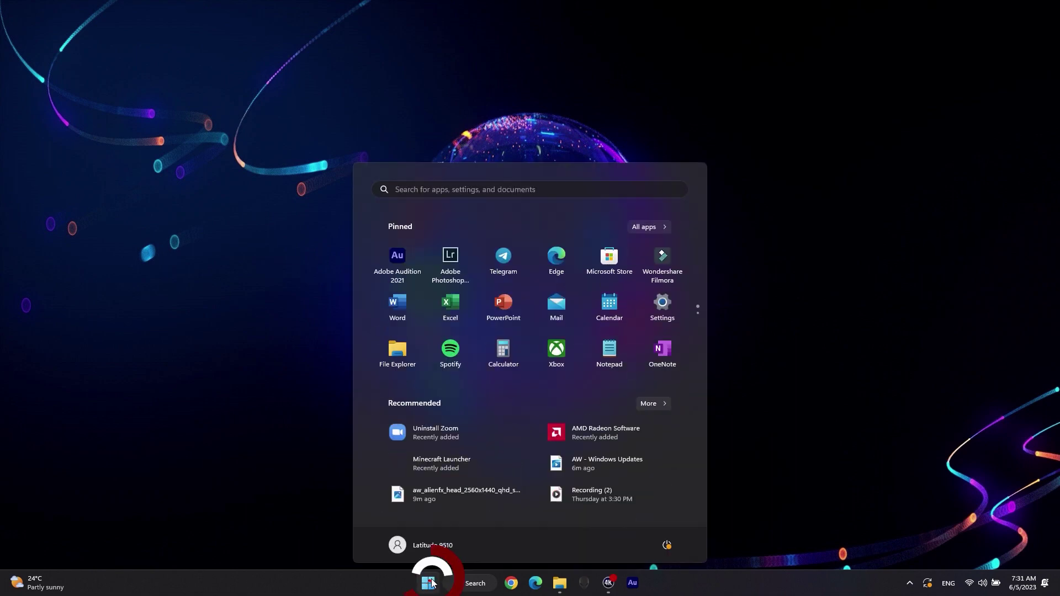
type("storage settings")
left_click(436, 274)
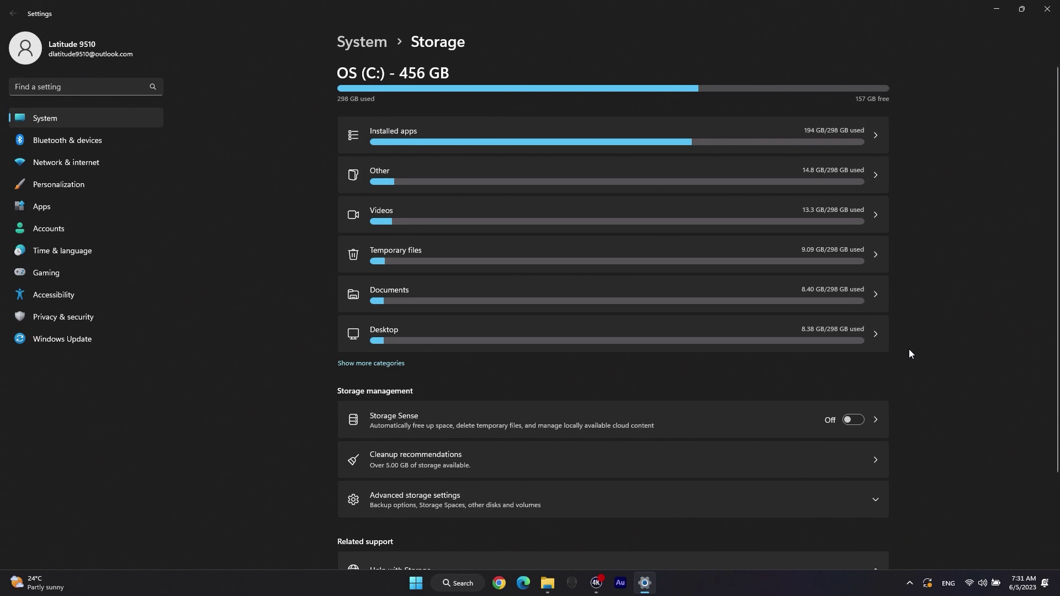
left_click(861, 424)
Step: Bring up the cleanup recommendations, showing 8.51 GB in the Recycle Bin
scroll(906, 422, "down", 1)
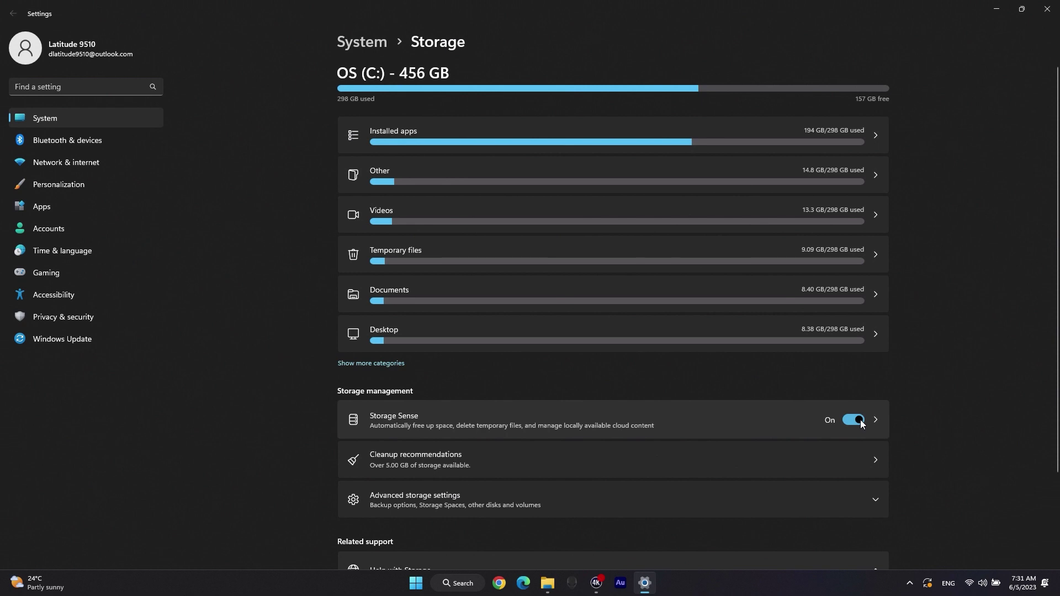
scroll(905, 423, "down", 3)
left_click(830, 368)
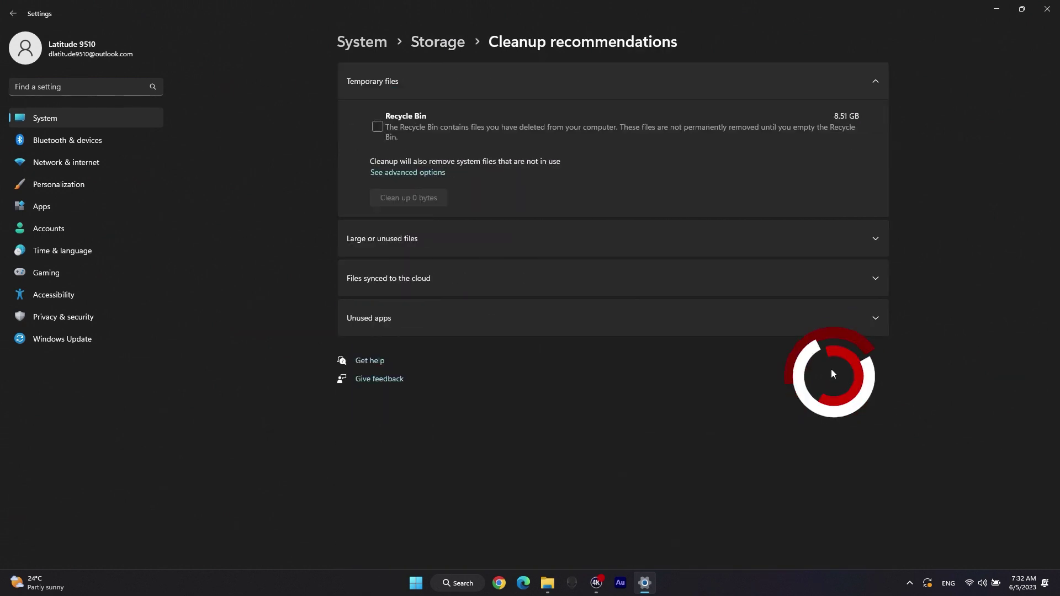
Step: Tick Recycle Bin under Temporary files and confirm permanently cleaning up the 8.51 GB
left_click(391, 136)
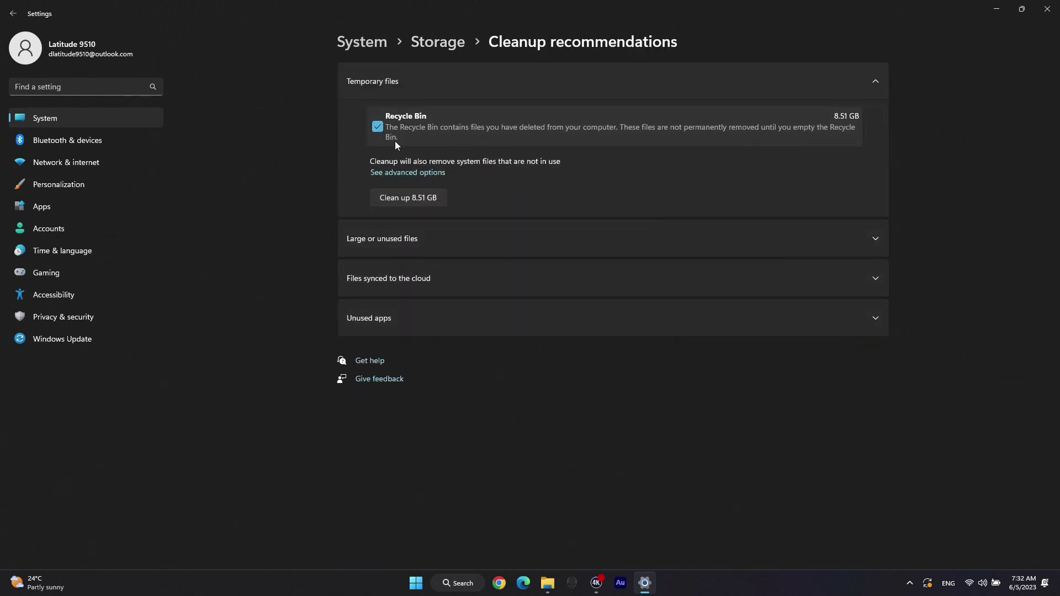
left_click(436, 200)
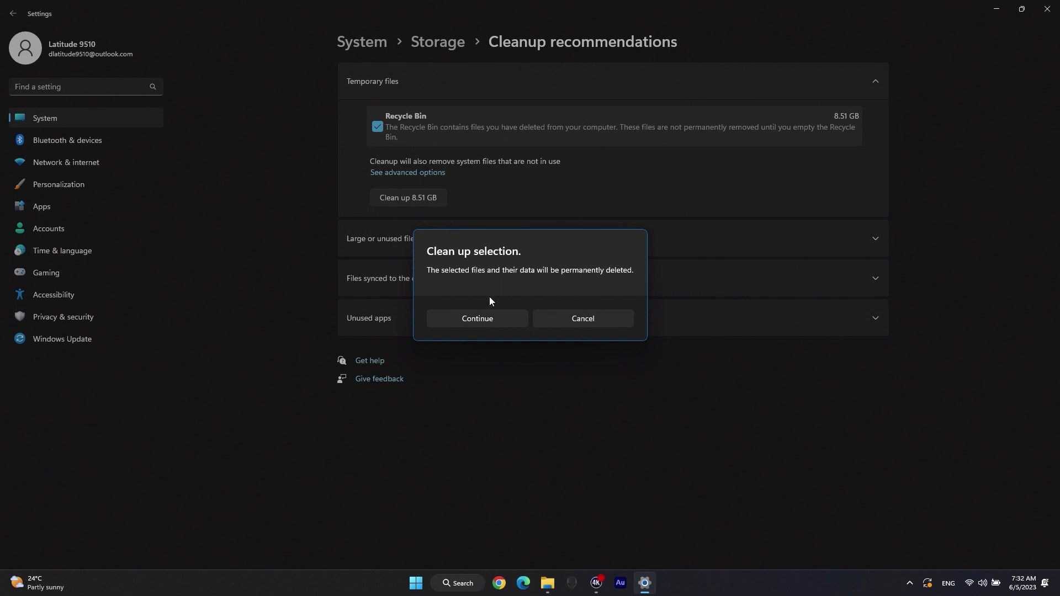
left_click(503, 320)
left_click(477, 318)
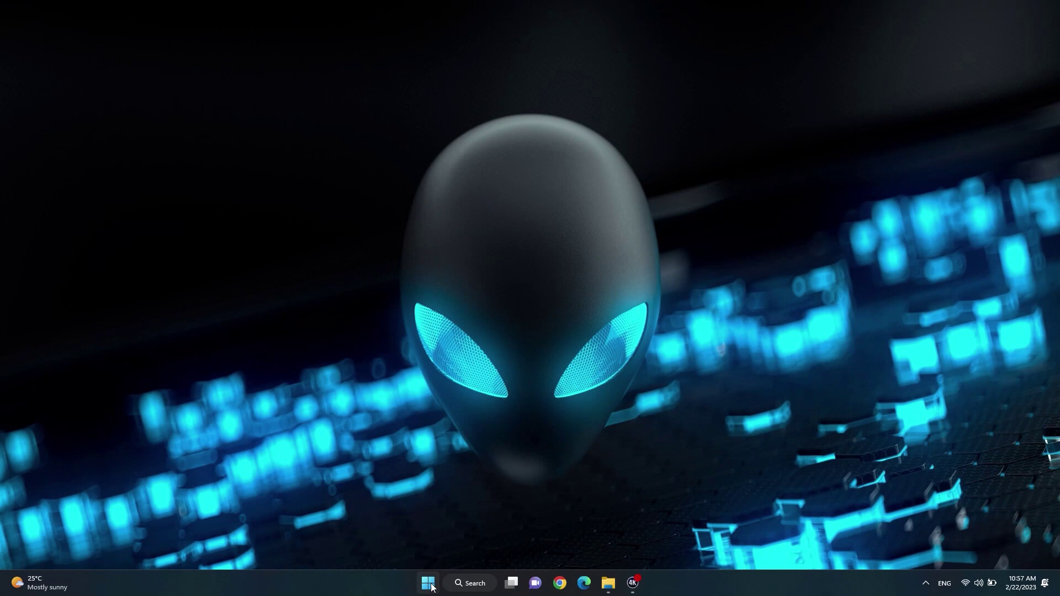
Step: Open Dell SupportAssist and start all of its system tests with Run all
left_click(428, 583)
type("S")
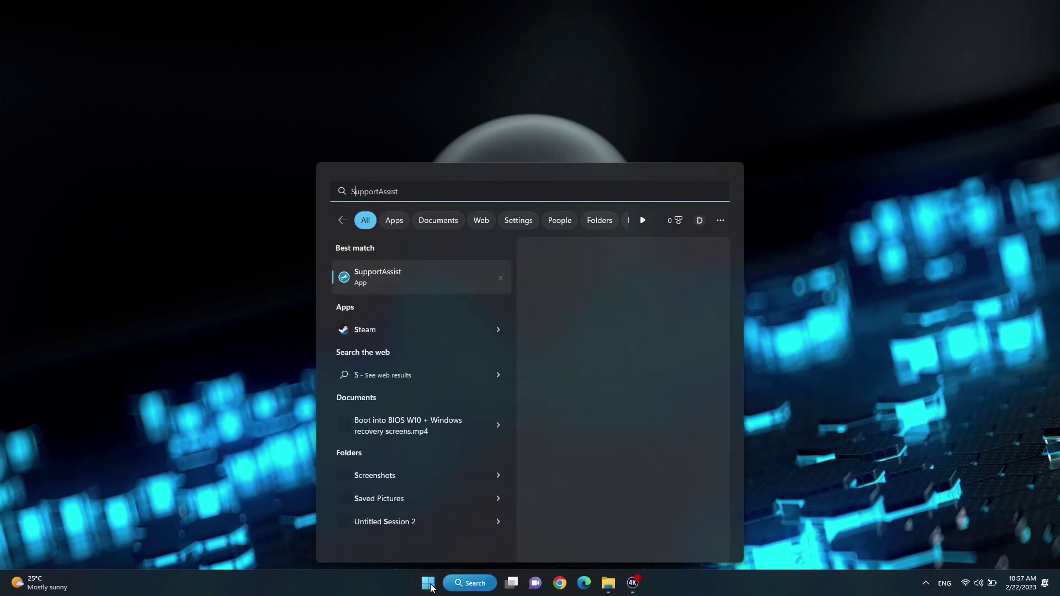
type("upportAssist")
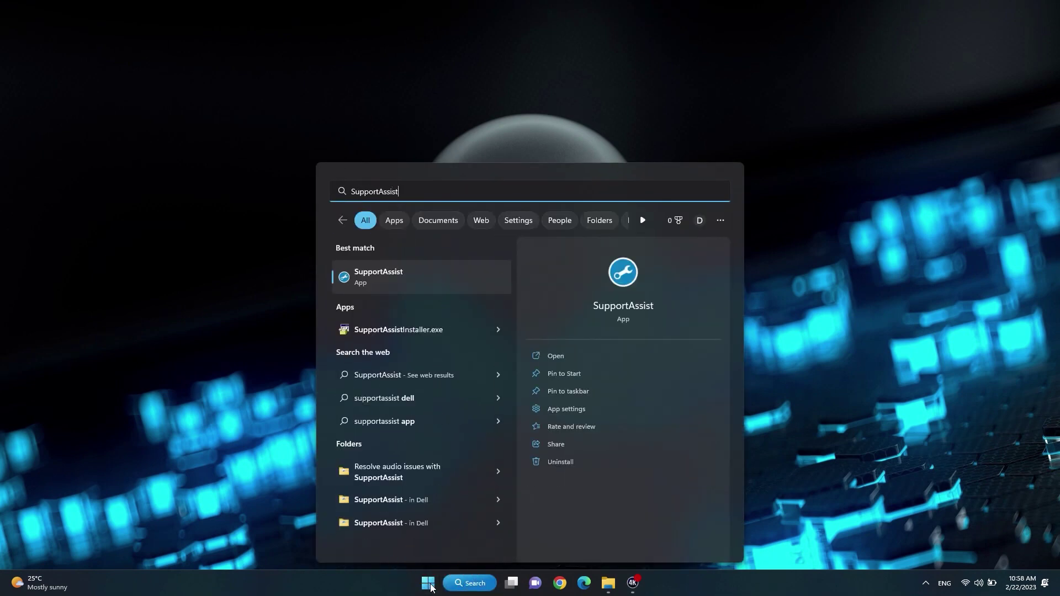
left_click(435, 277)
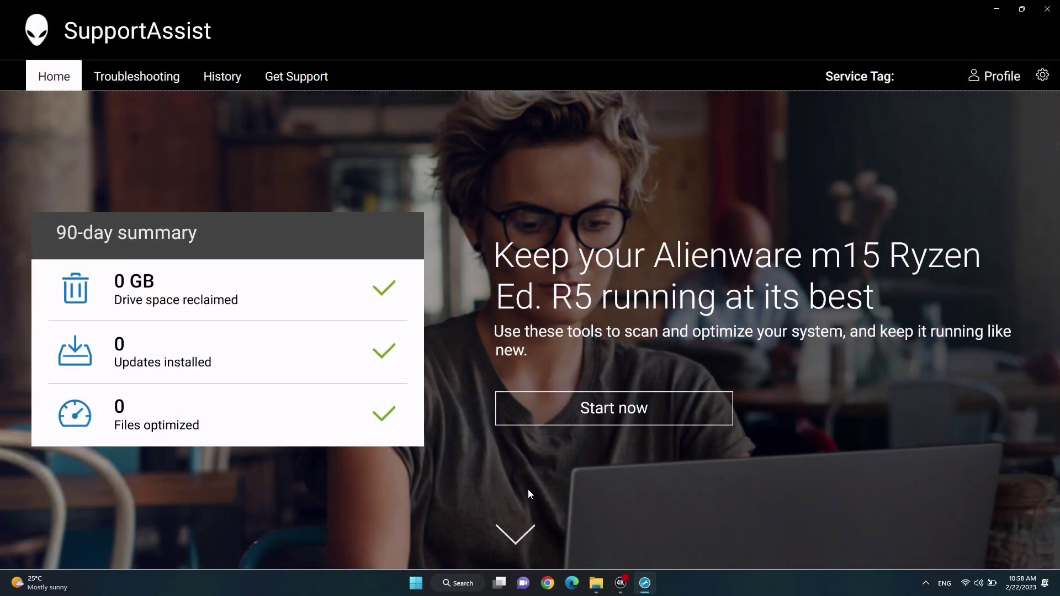
left_click(515, 532)
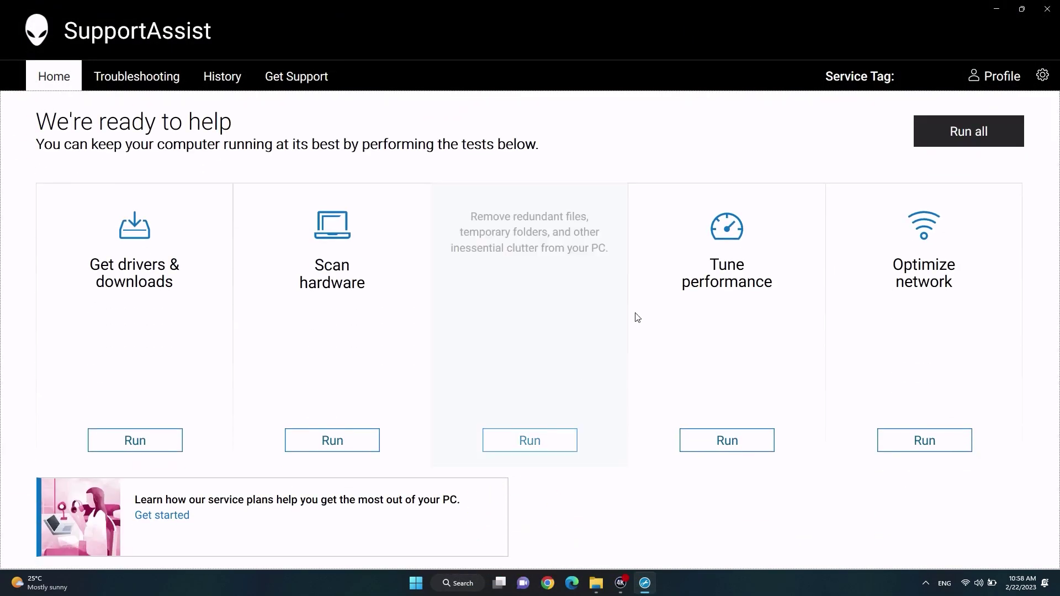
left_click(965, 134)
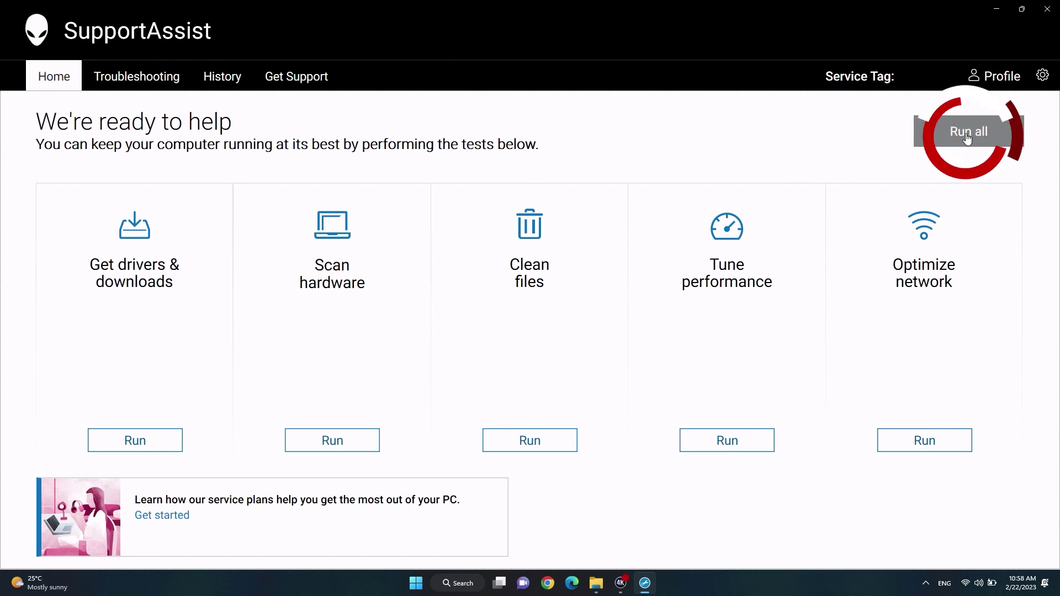